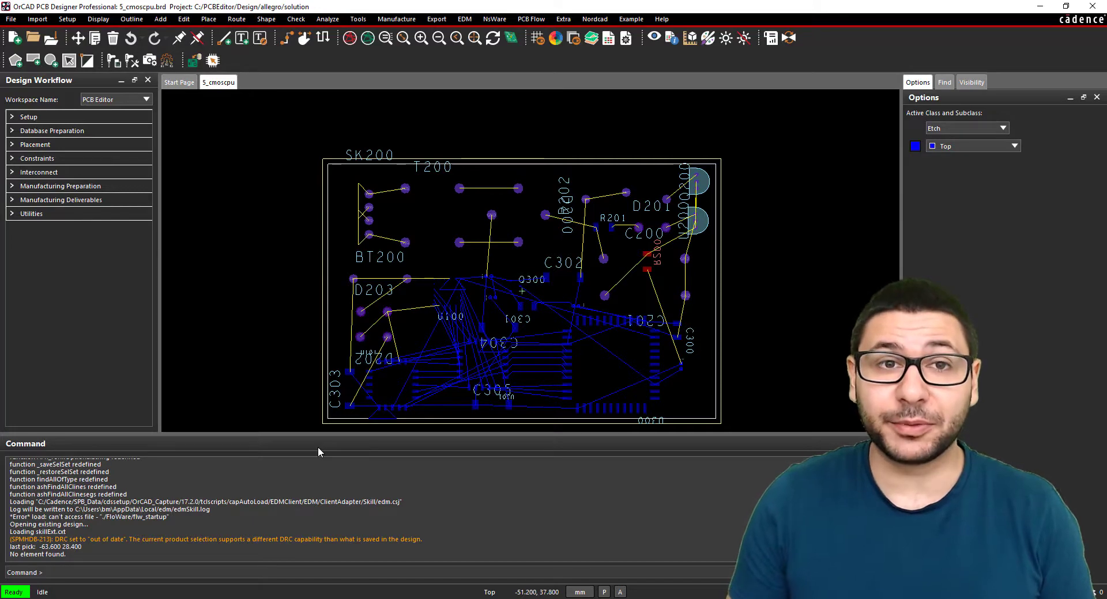
- Open the Setup menu for the 5_cmoscpu board design
left_click(67, 19)
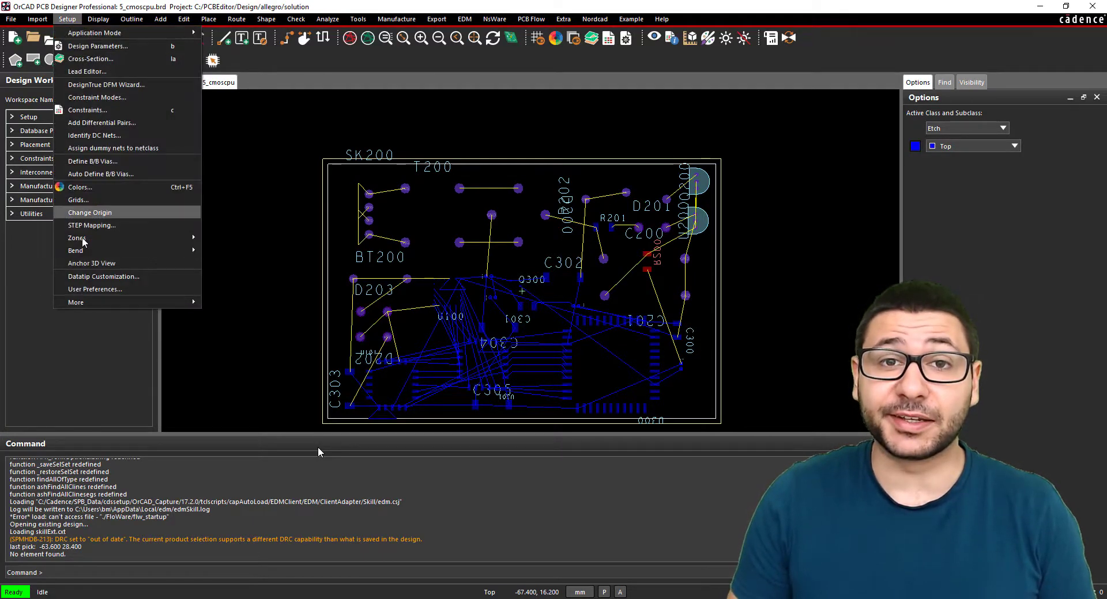
- Turn on allegro_pulse_enable under the Unsupported category of User Preferences
left_click(86, 289)
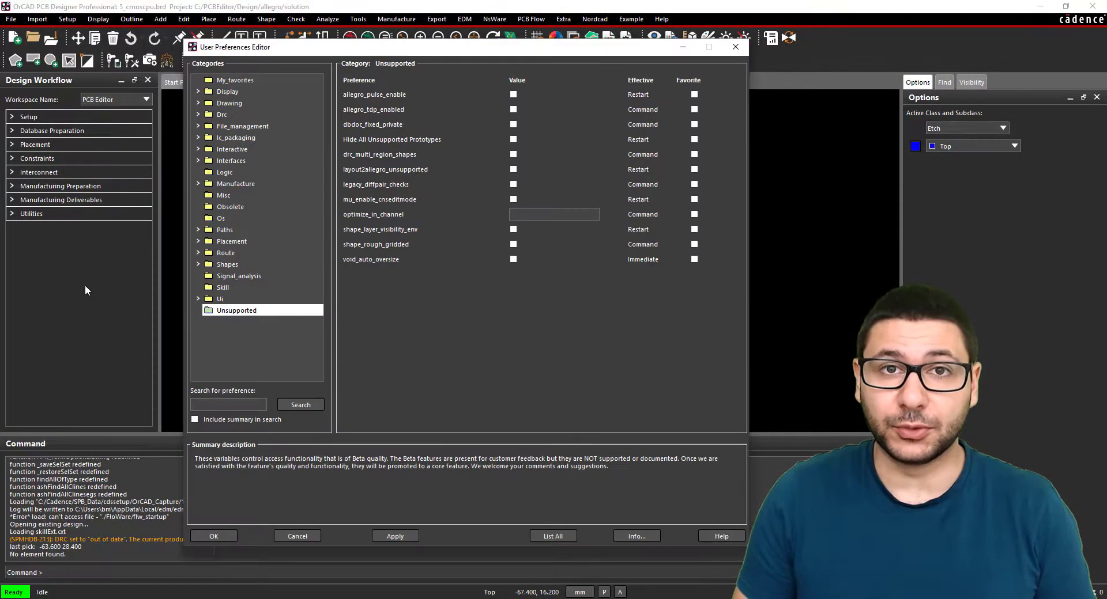
left_click(242, 312)
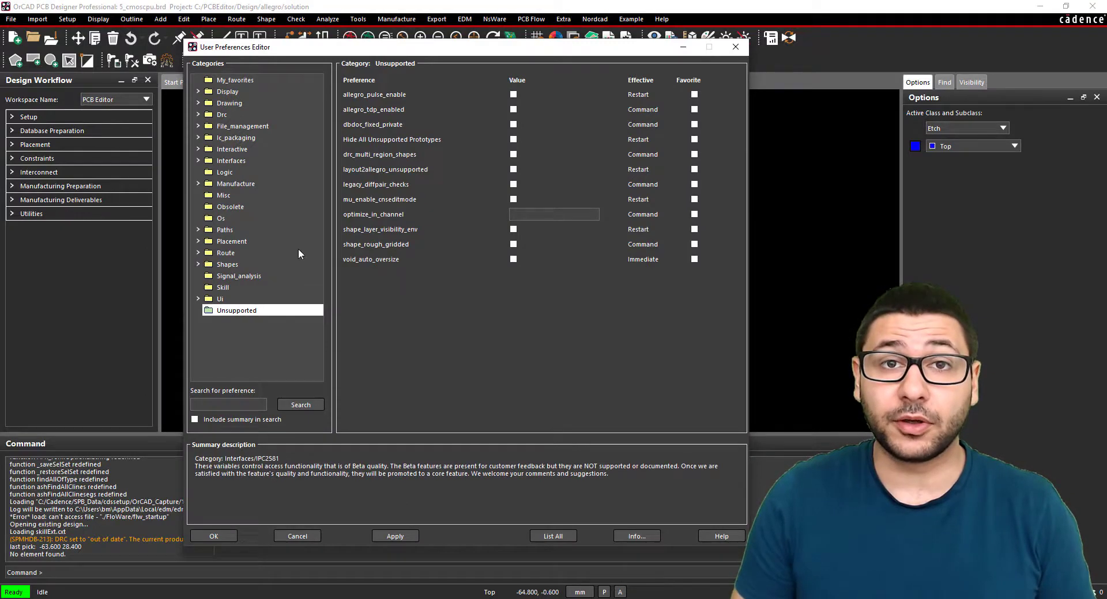
left_click(513, 95)
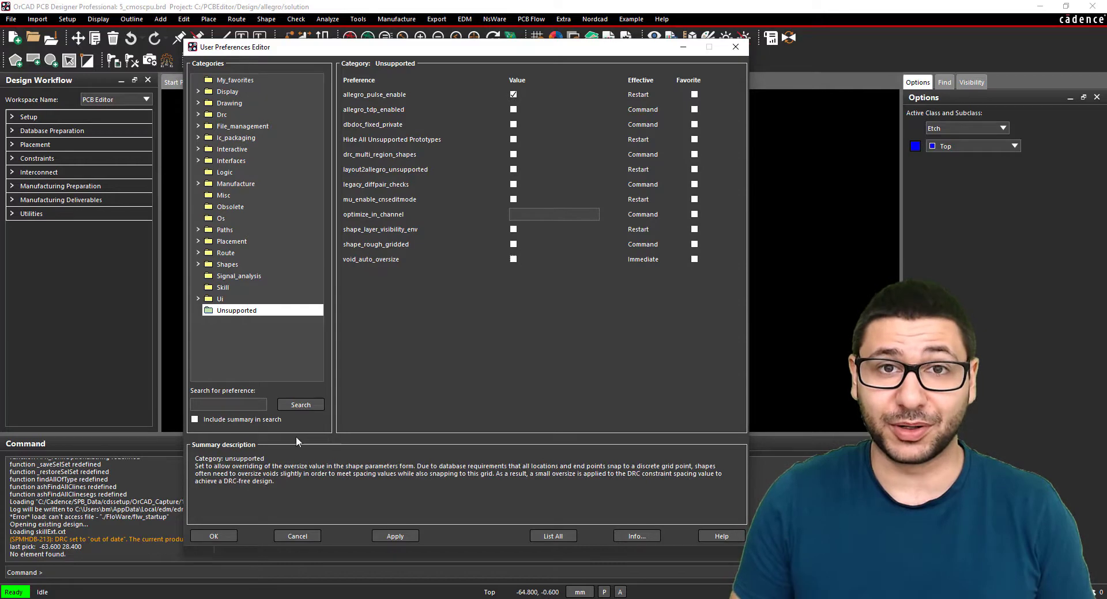
left_click(213, 536)
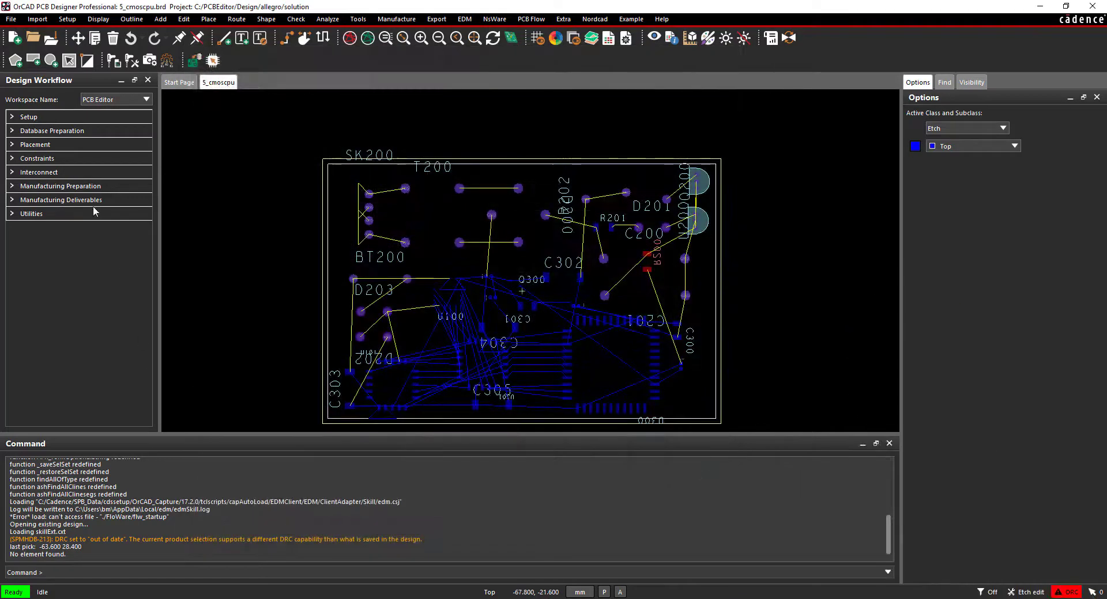
- Commit 5_cmoscpu with tag 'Unrouted' and description 'Ready for routing'
left_click(12, 19)
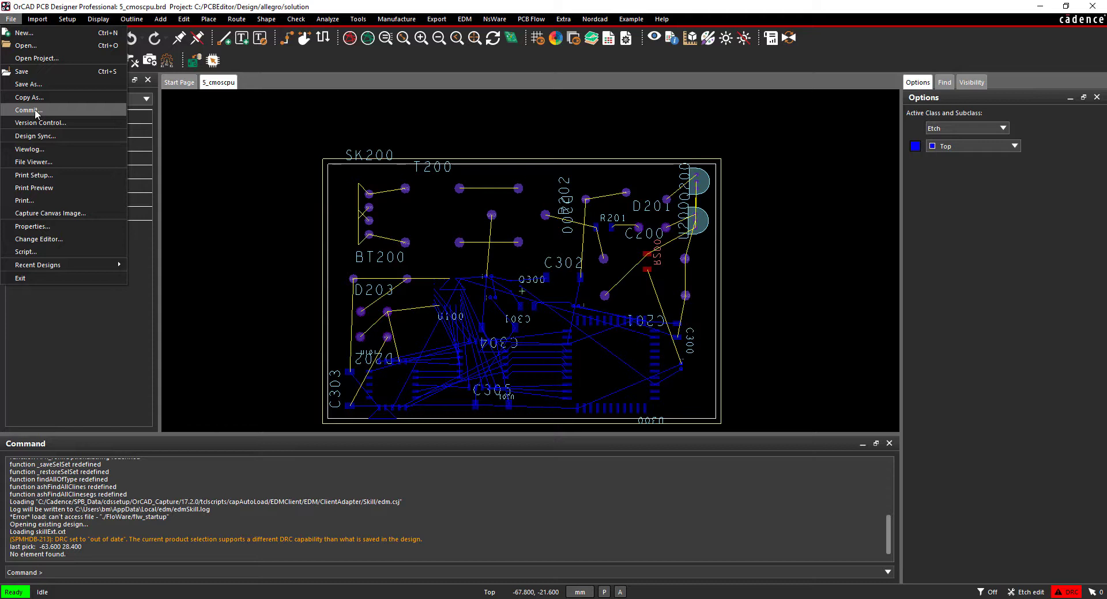
left_click(36, 111)
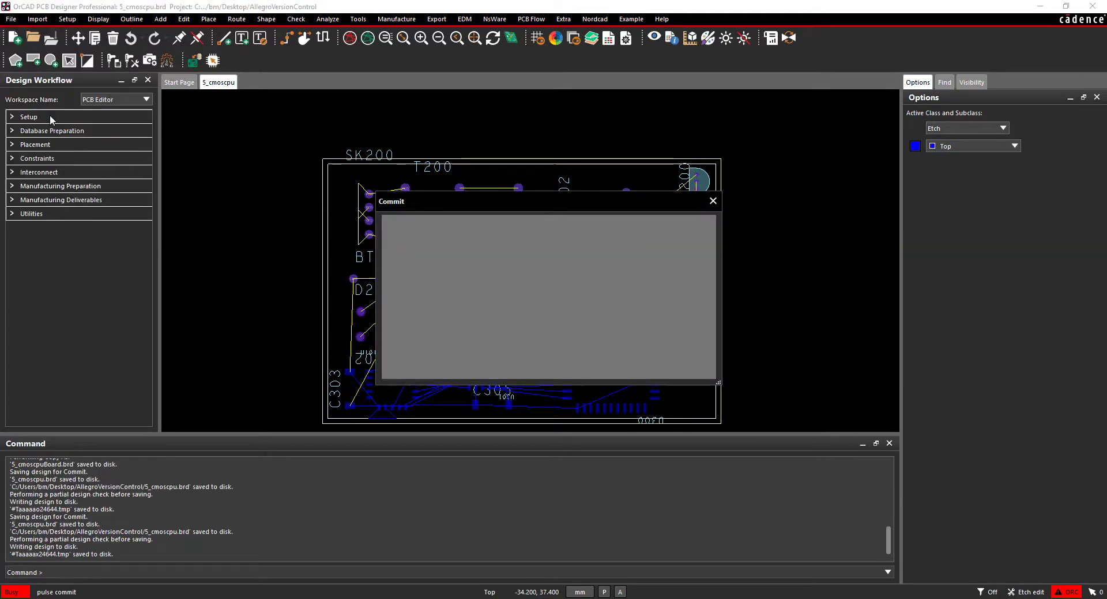
left_click(403, 247)
type("Unrouted")
left_click(478, 291)
type("Read")
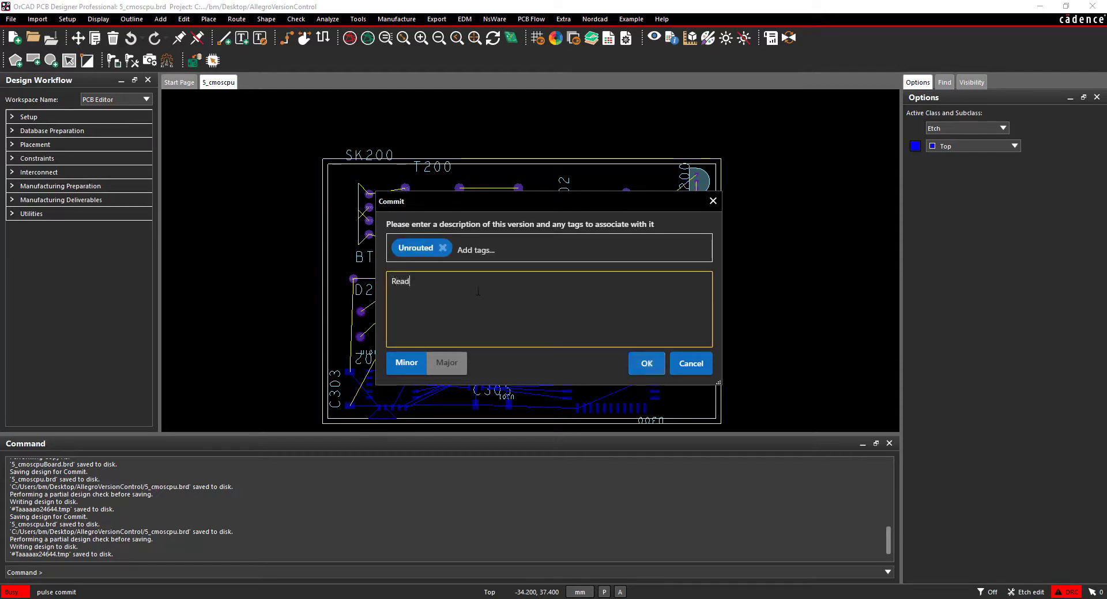
type("y for routing")
left_click(644, 367)
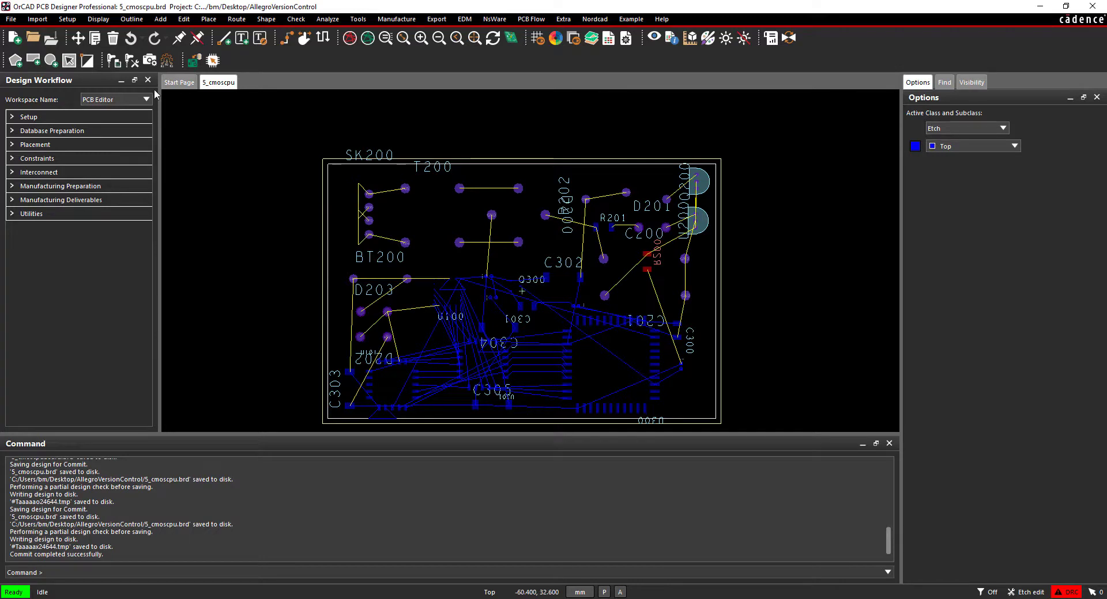
left_click(11, 19)
left_click(39, 123)
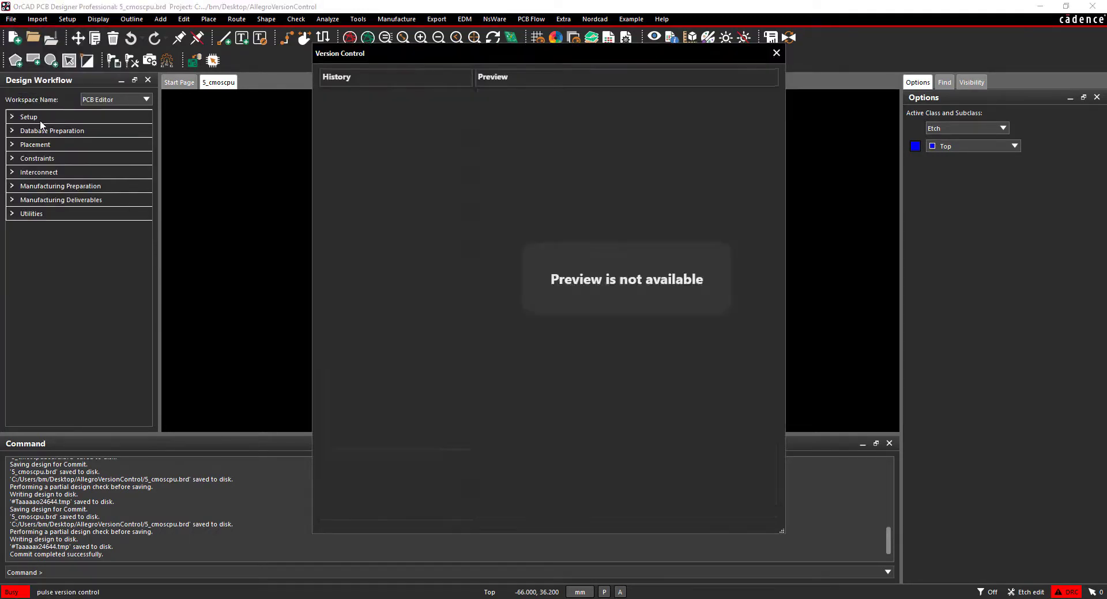
left_click(381, 181)
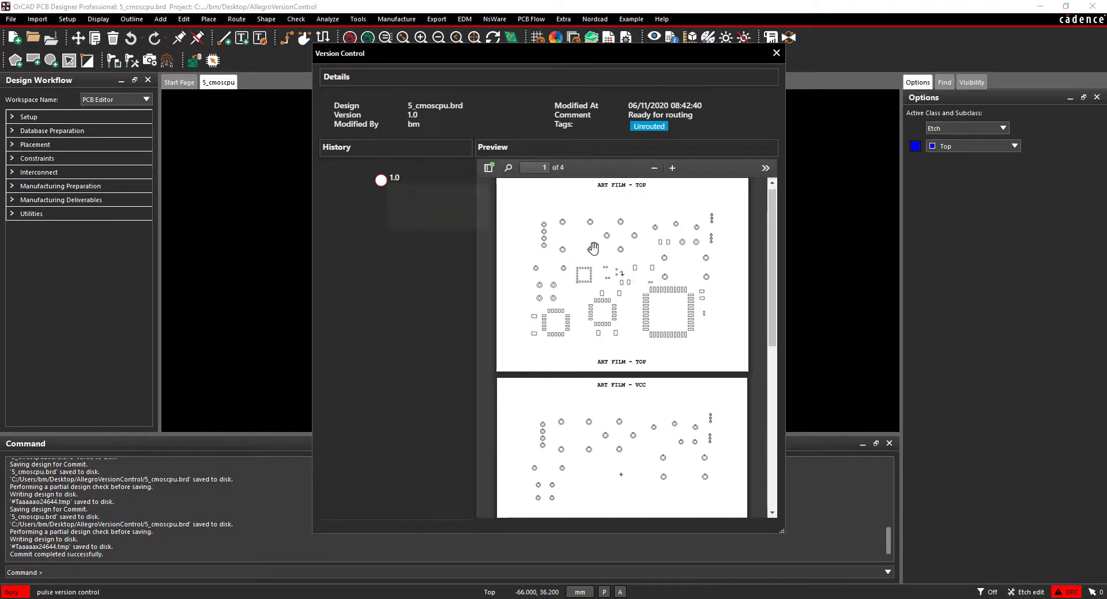
scroll(735, 288, "down", 8)
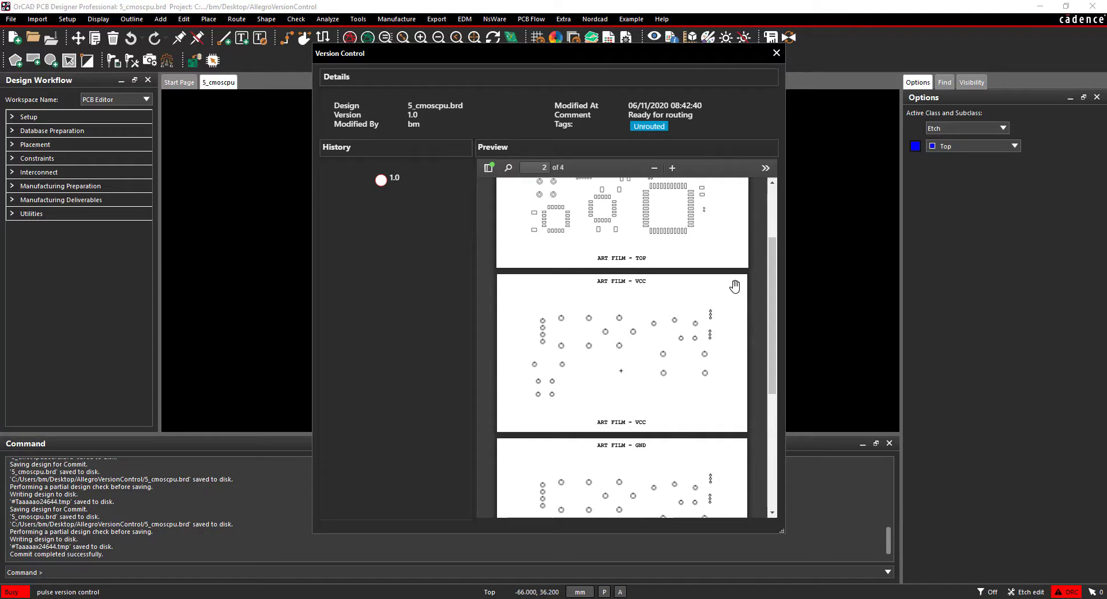
scroll(734, 287, "up", 8)
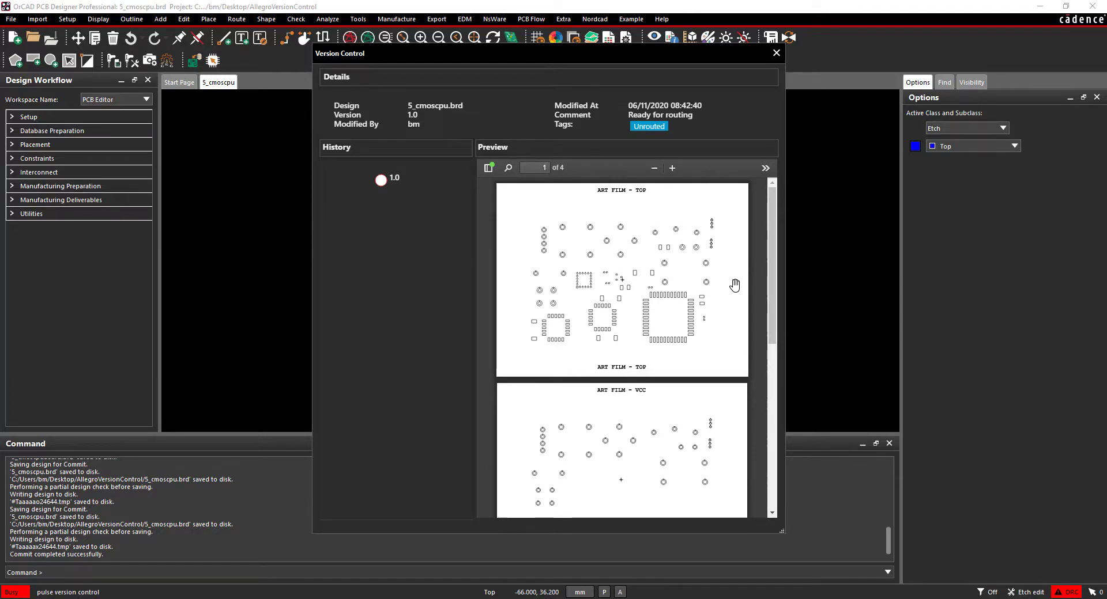
left_click(777, 53)
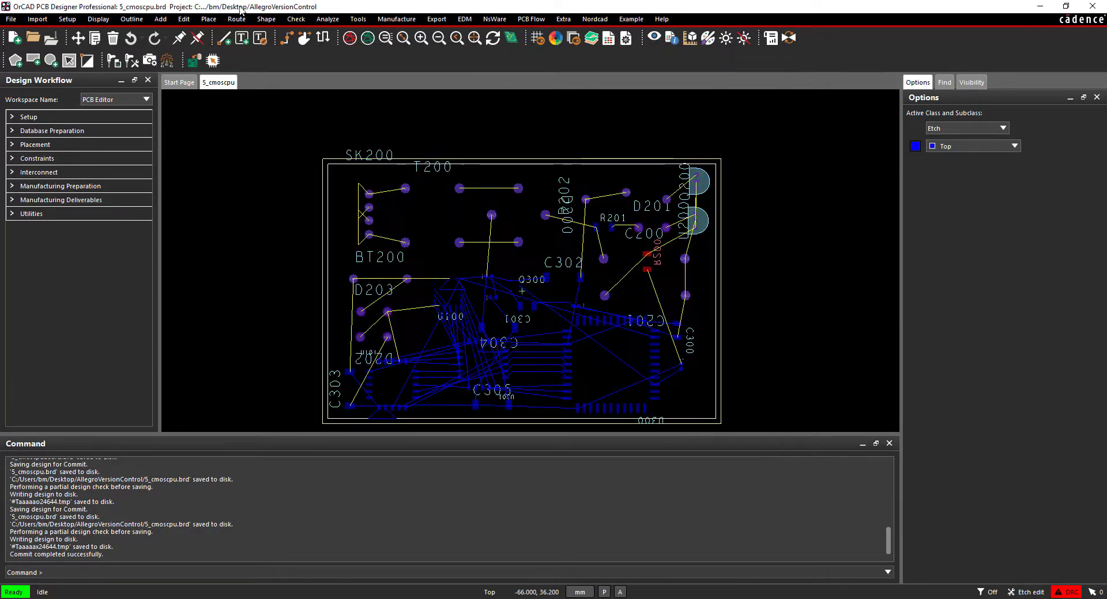
- Import the Clines routing sub-drawing and place it at the origin (x 0 0)
left_click(38, 19)
left_click(57, 83)
left_click(704, 153)
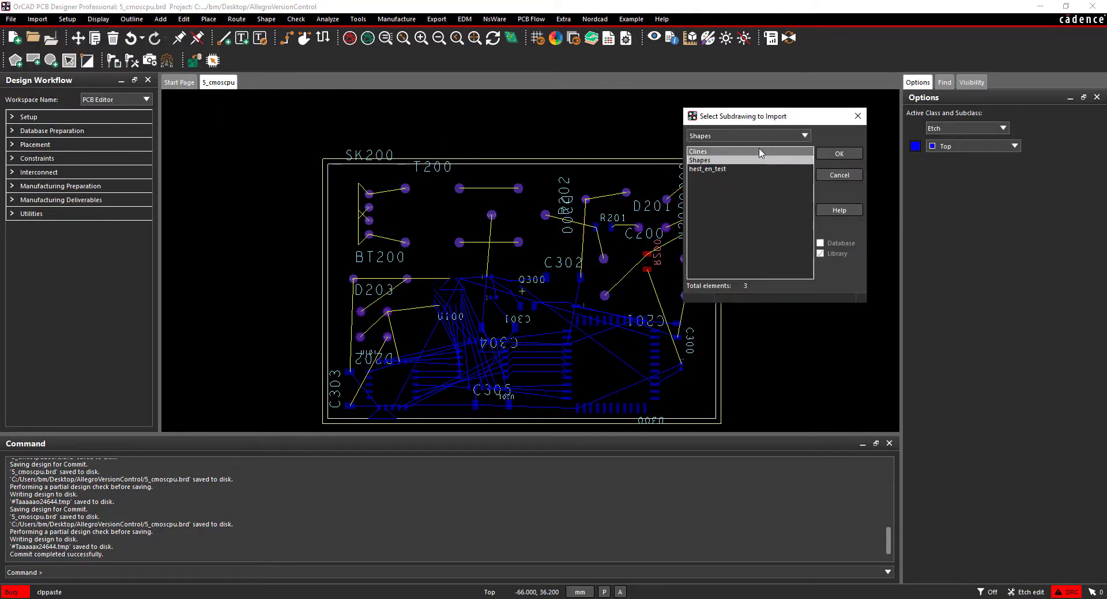
left_click(839, 153)
type("x 0 0")
key("Return")
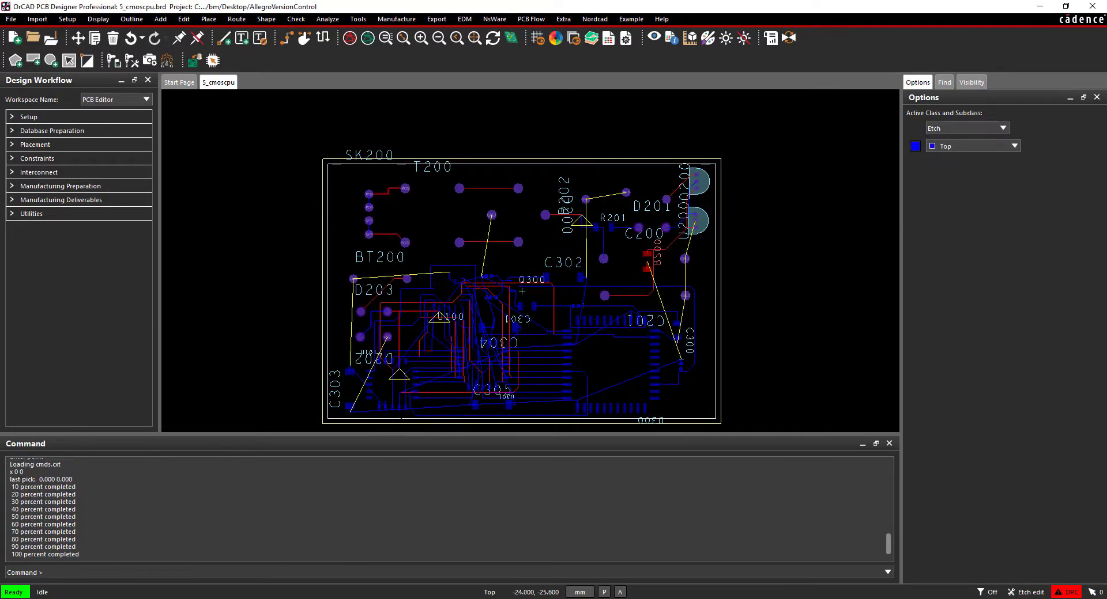
- Commit the routed board tagged 'Essential routing' with description 'Essential routing completed.'
left_click(11, 19)
left_click(34, 71)
left_click(436, 247)
type("Essential routing")
left_click(444, 274)
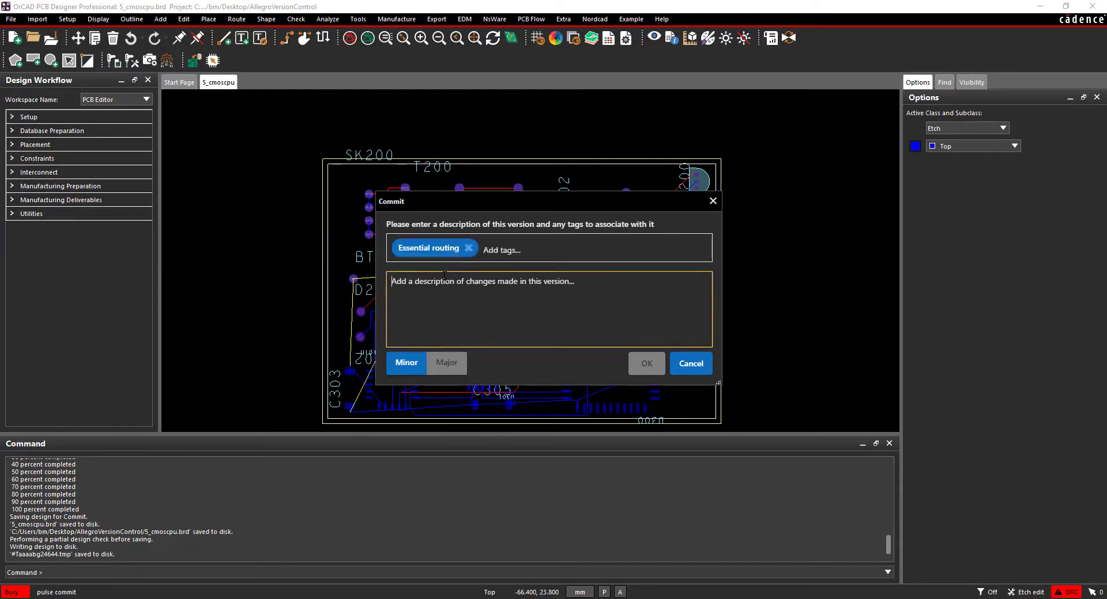
type("Essential routing completed.")
left_click(642, 364)
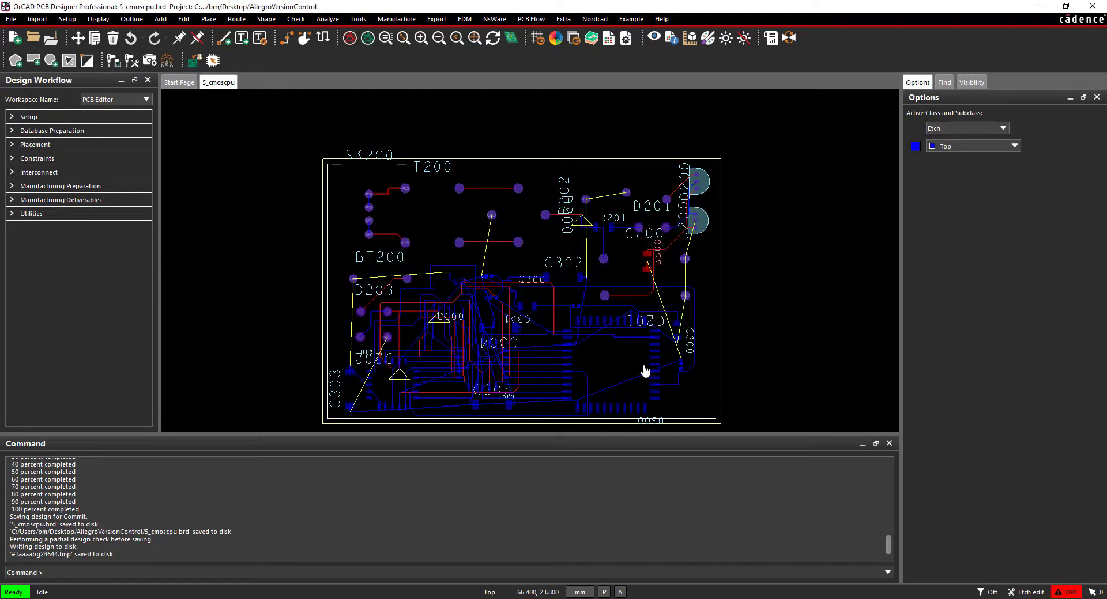
left_click(11, 19)
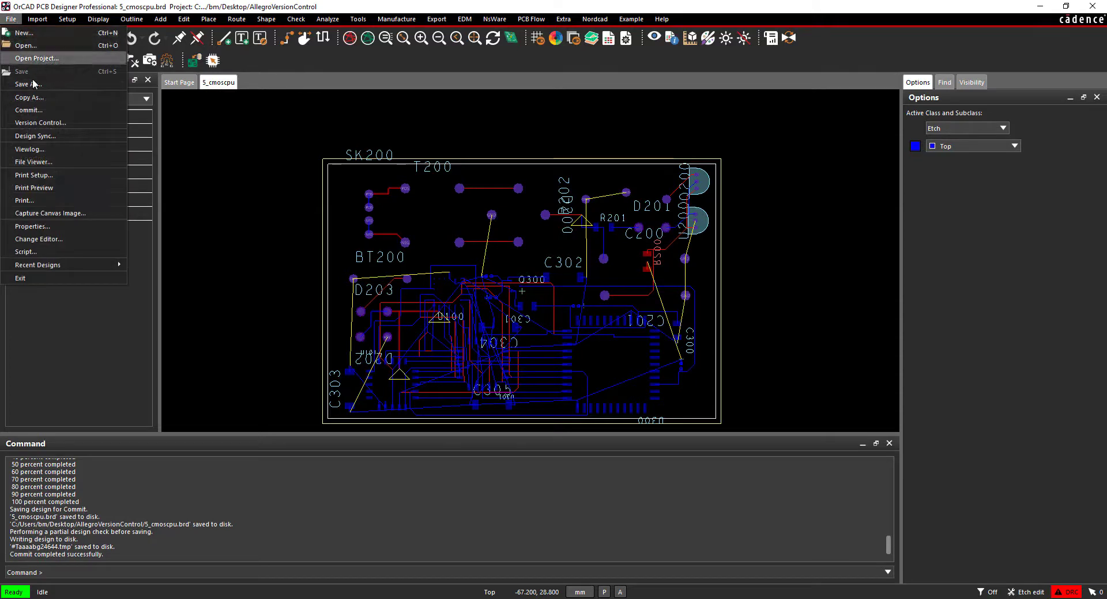
- Compare version 1.0 (Unrouted) with 1.1 (Essential routing) in Version Control, then close it
left_click(36, 123)
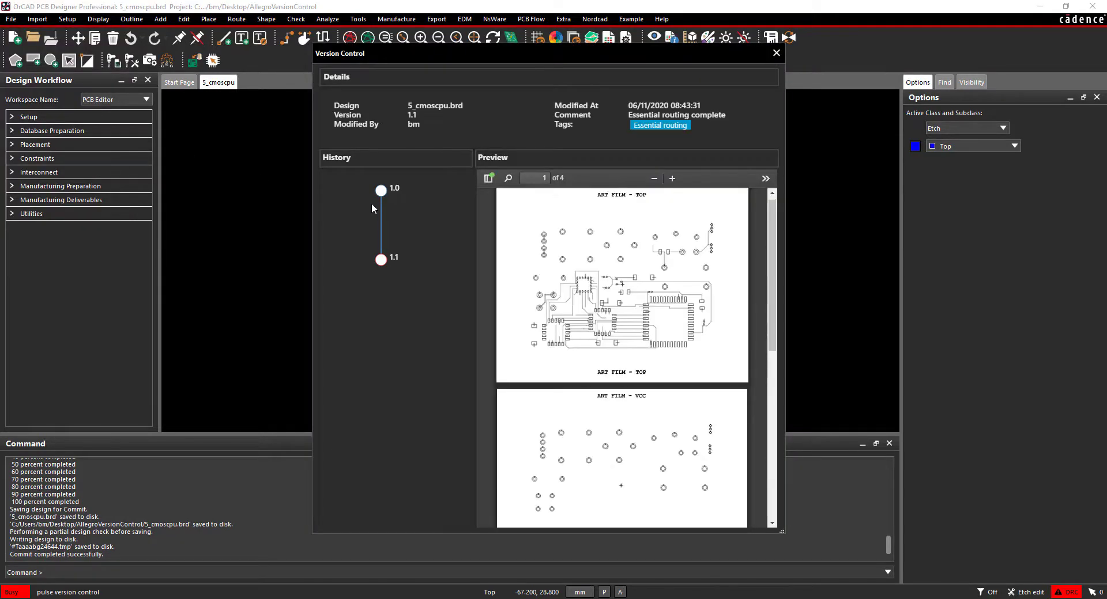
left_click(381, 190)
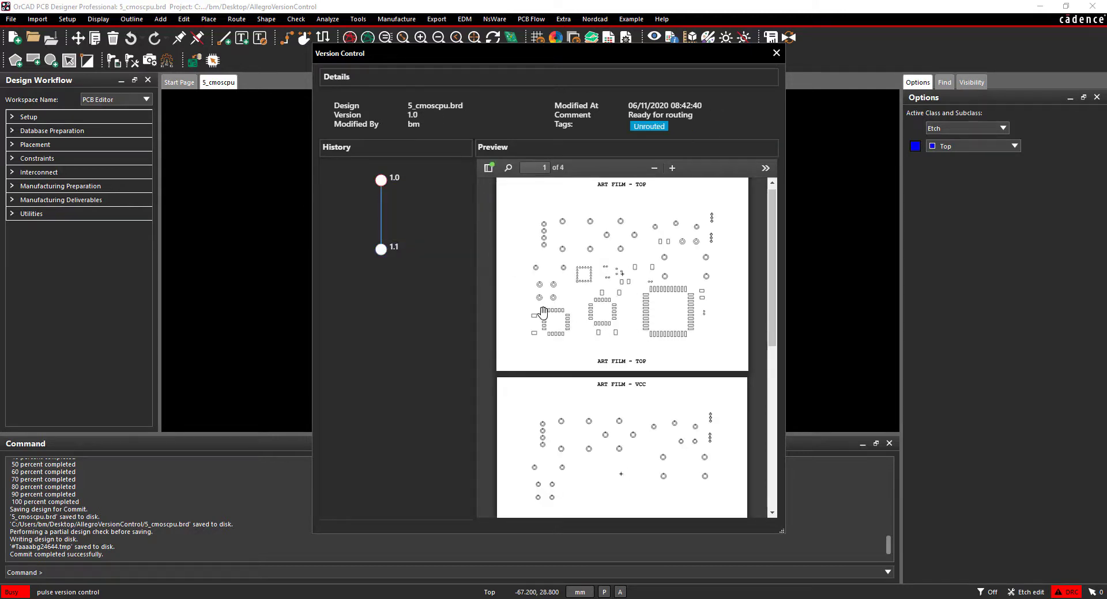
left_click(381, 249)
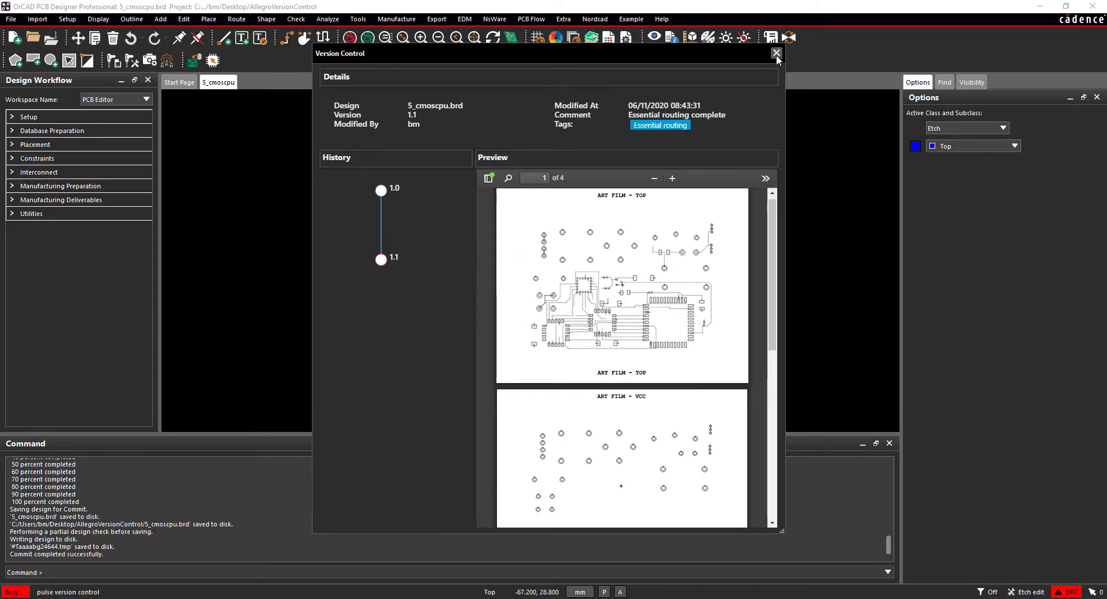
left_click(775, 53)
left_click(36, 19)
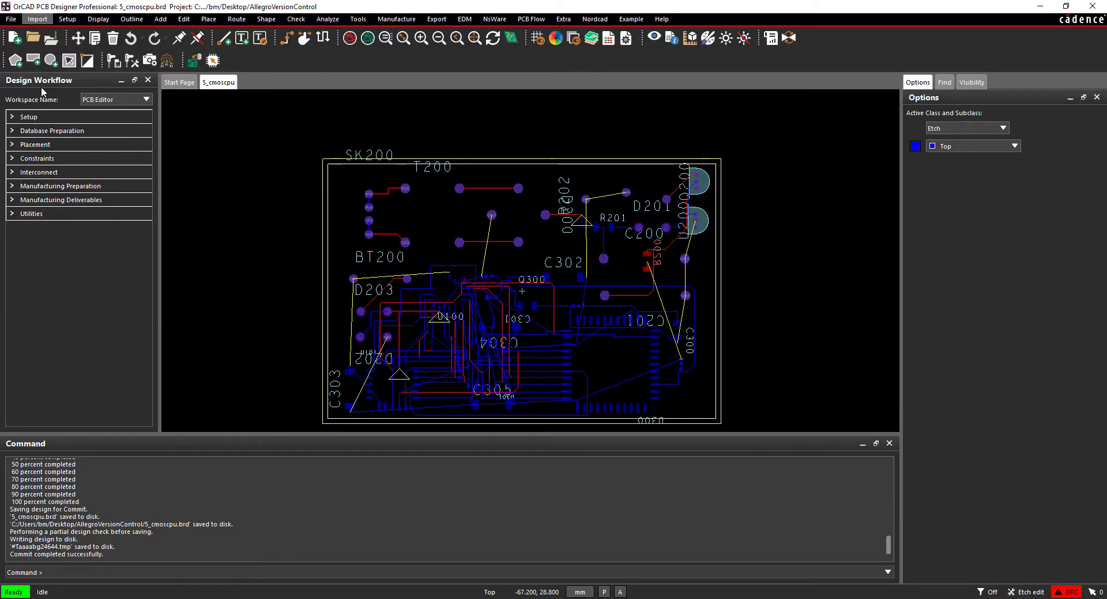
- Paste the saved clipboard shapes at x 0 0 and dismiss the paste report
left_click(42, 84)
left_click(692, 155)
left_click(842, 154)
type("x 0 0")
key("Return")
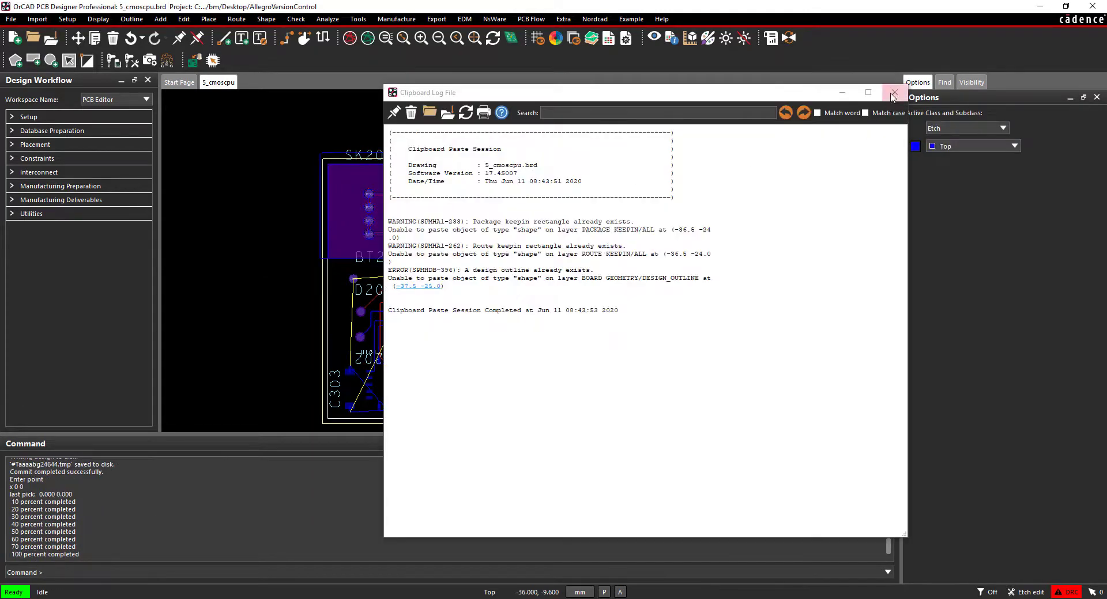
left_click(895, 94)
- Commit a new version tagged 'Shapes' with description 'Sh'
left_click(11, 19)
left_click(35, 111)
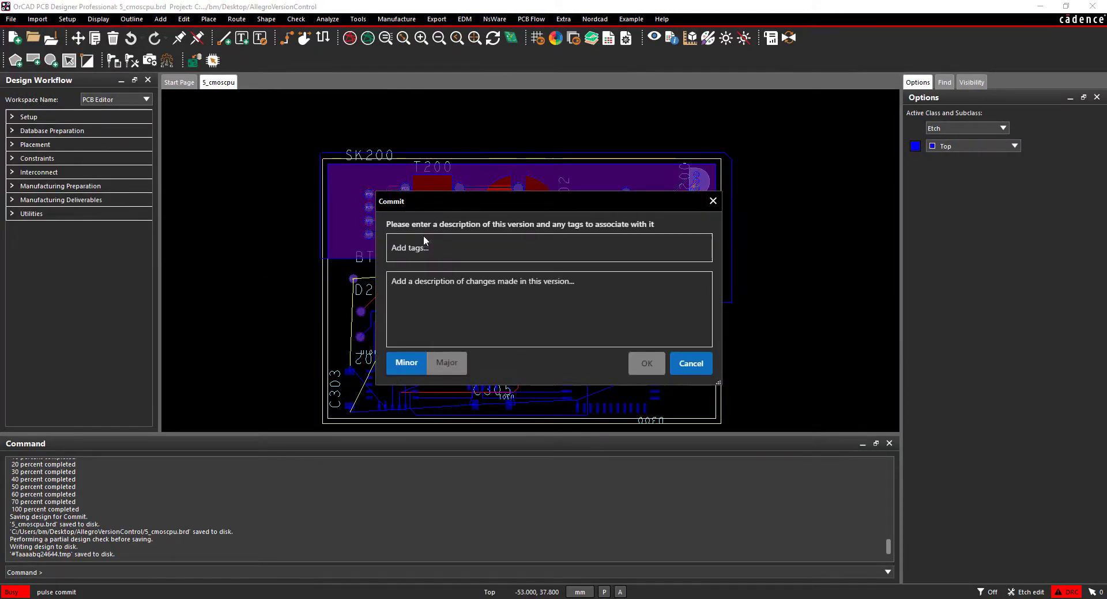
left_click(426, 242)
type("Aded")
key("BackSpace")
key("BackSpace")
type("Shapes")
key("Return")
left_click(415, 296)
type("Sh")
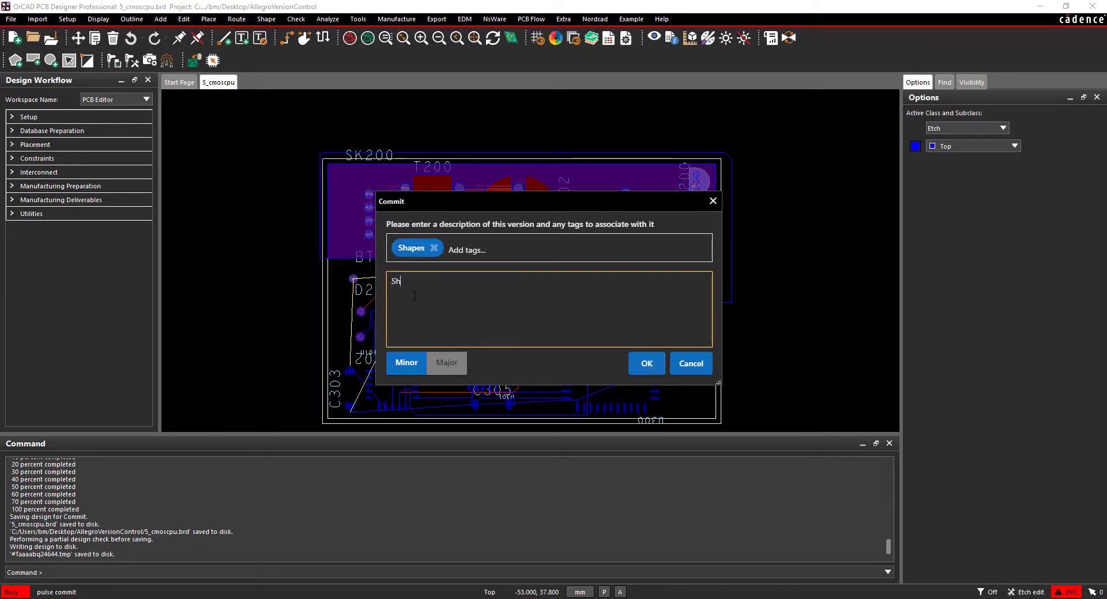
left_click(631, 368)
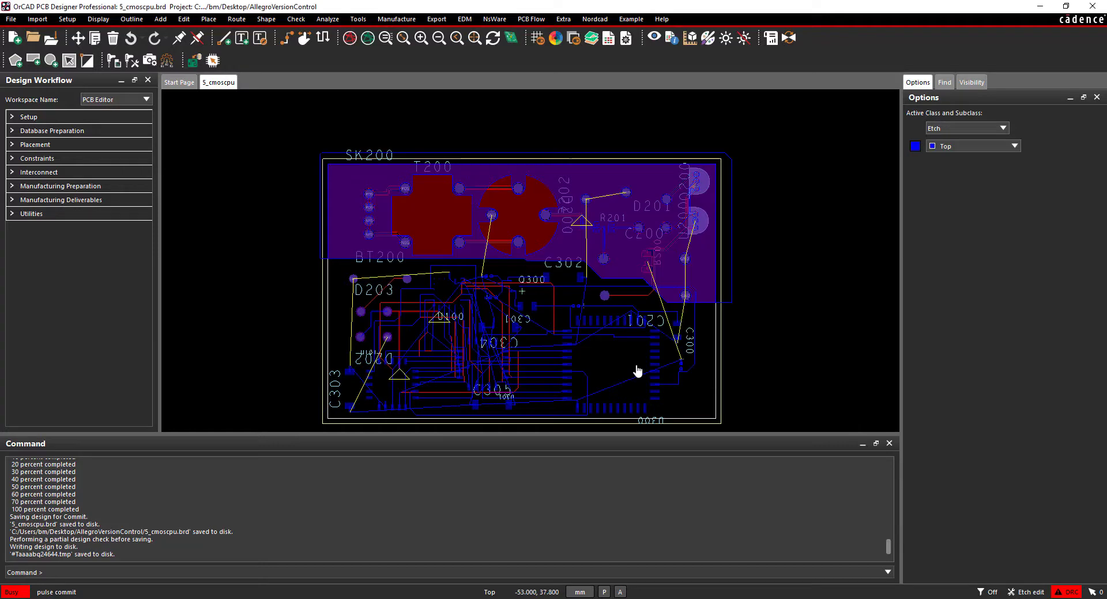
- Review versions 1.0, 1.1 and 1.2 (Shapes) in Version Control, ending on 1.1
left_click(11, 19)
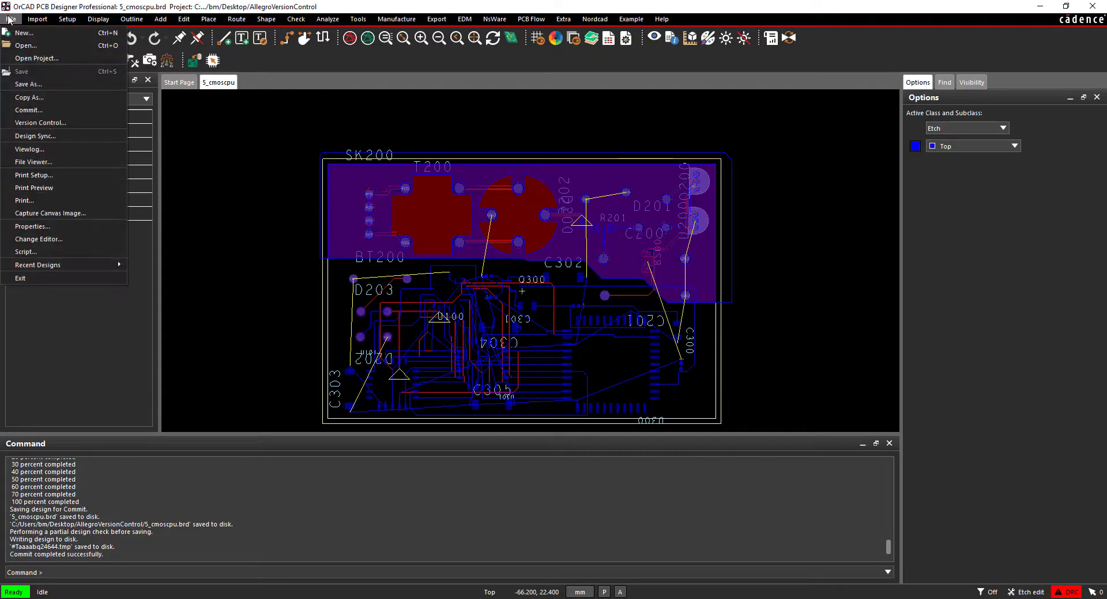
left_click(30, 124)
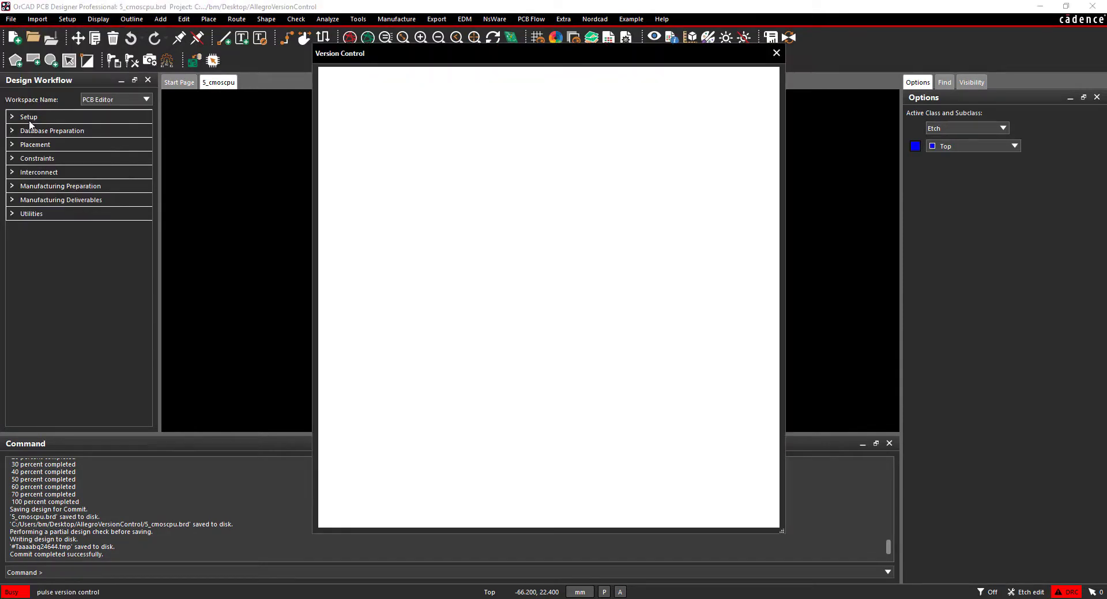
left_click(381, 180)
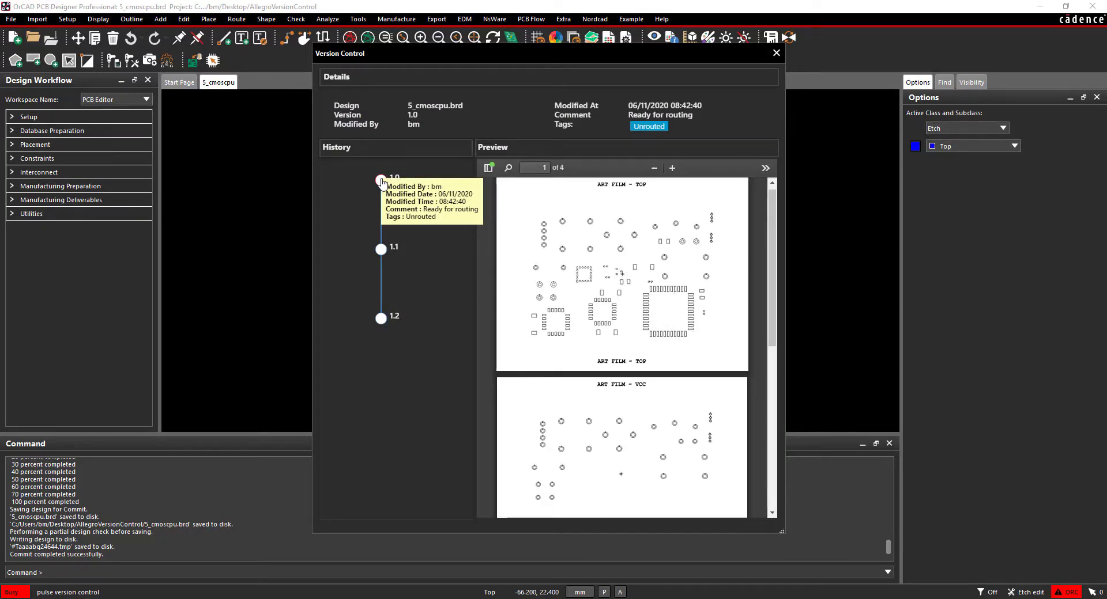
left_click(380, 249)
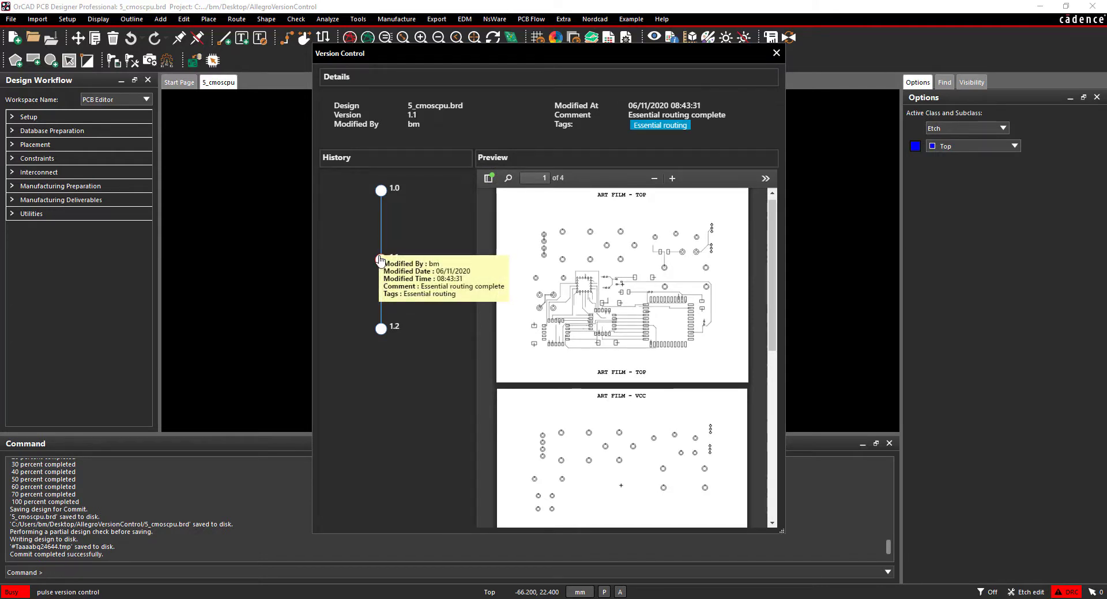
left_click(381, 329)
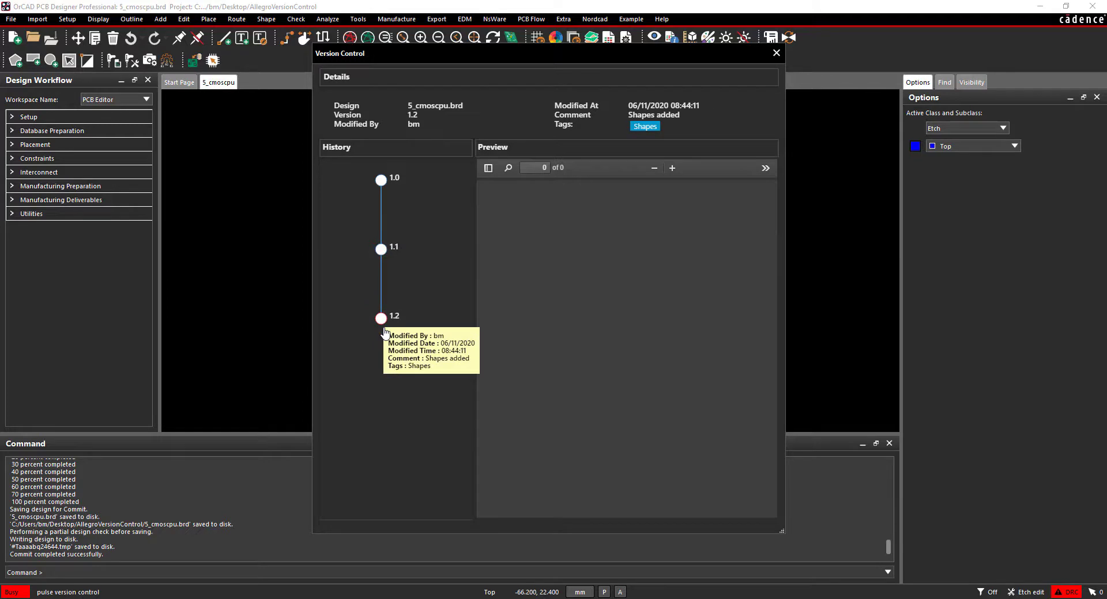
left_click(381, 254)
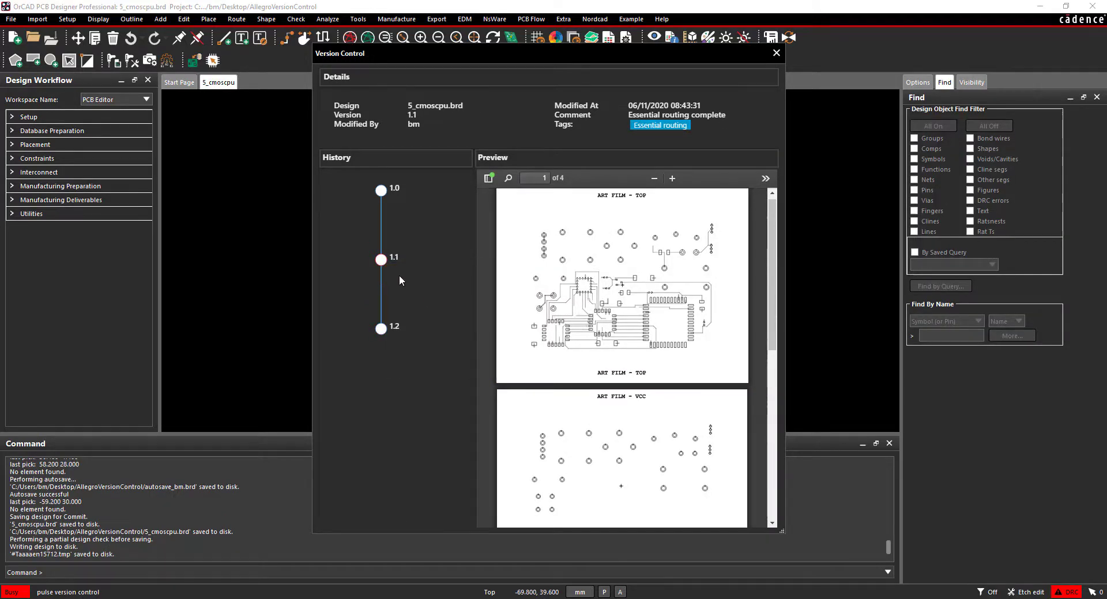
- Roll back to version 1.1, declining to save a copy of the current design
right_click(381, 264)
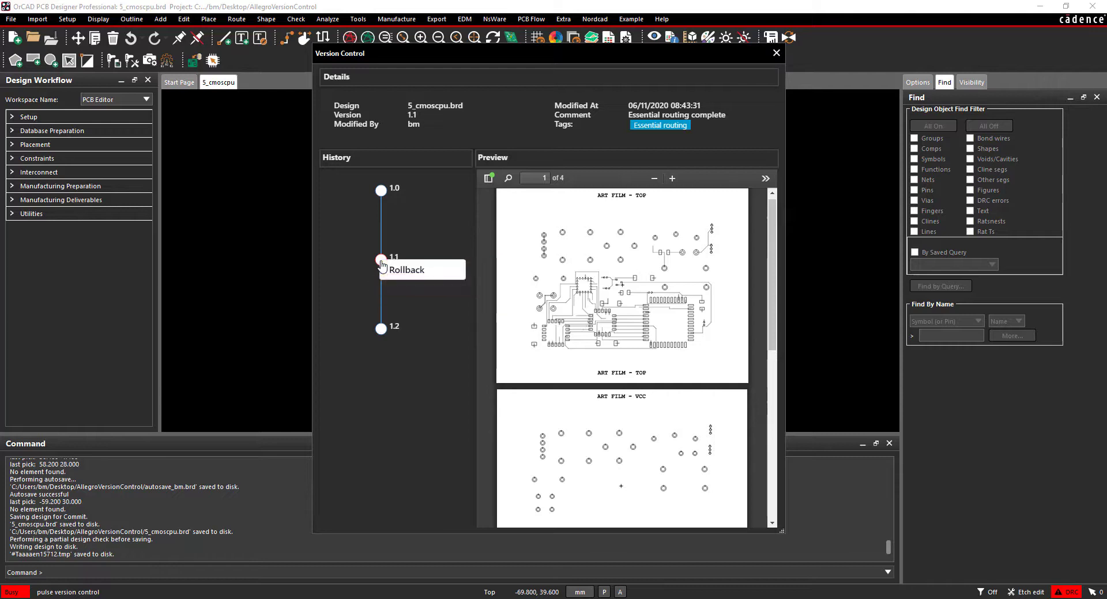
left_click(424, 278)
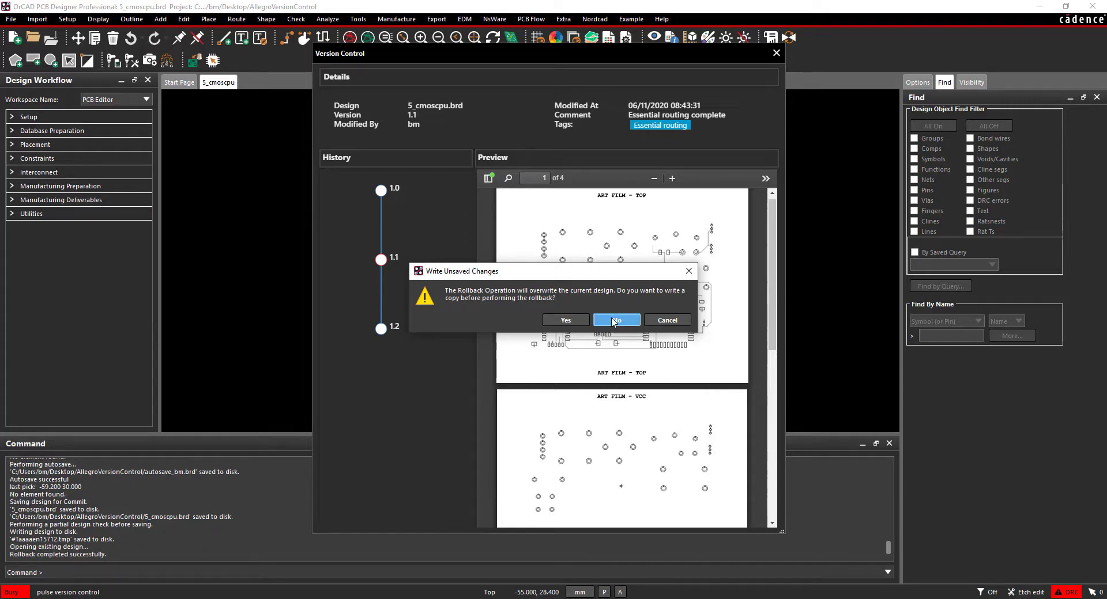
left_click(614, 320)
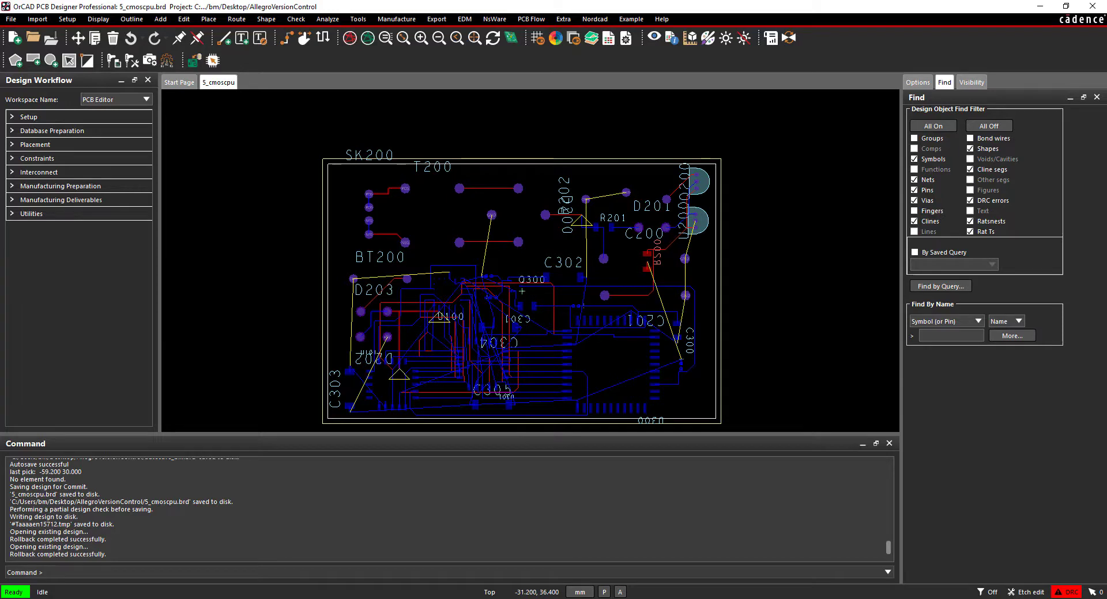
- Draw a rectangular copper shape across the board's upper area on Top
left_click(33, 60)
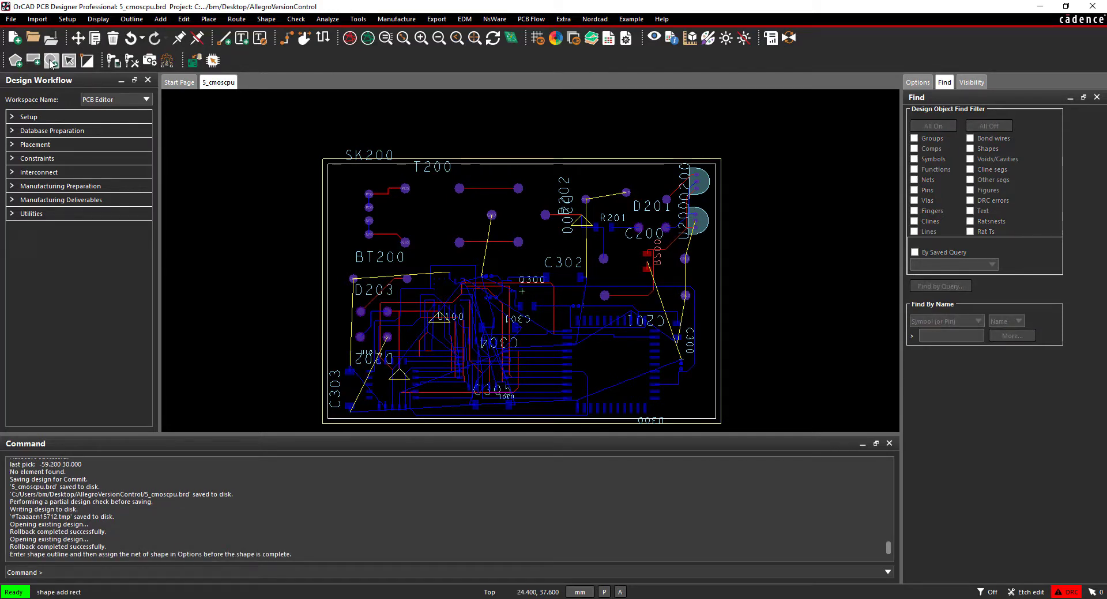
left_click(32, 61)
left_click(917, 83)
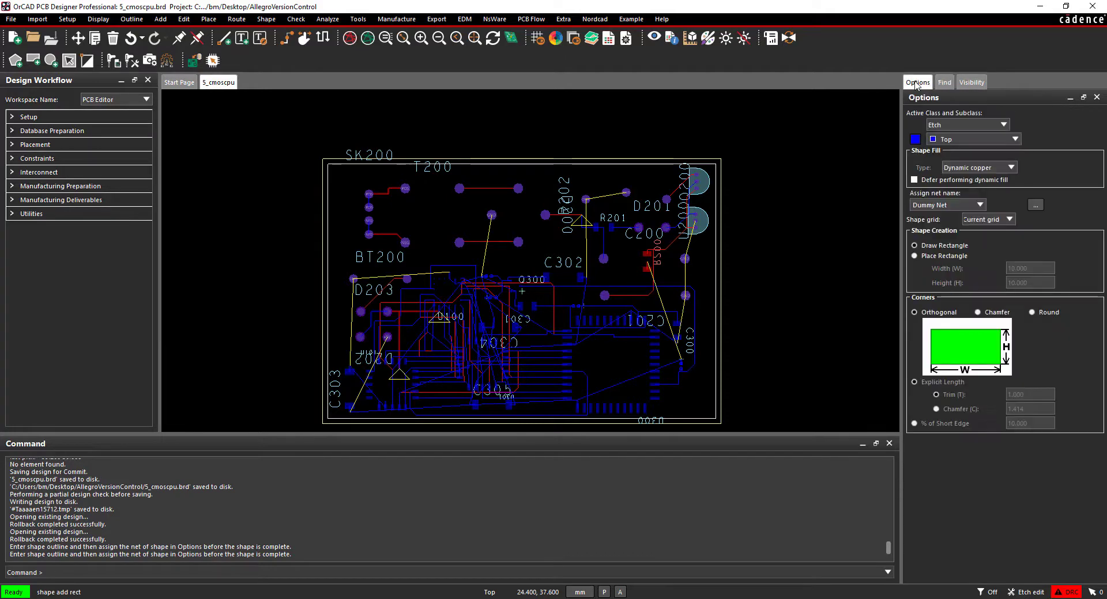
left_click(328, 164)
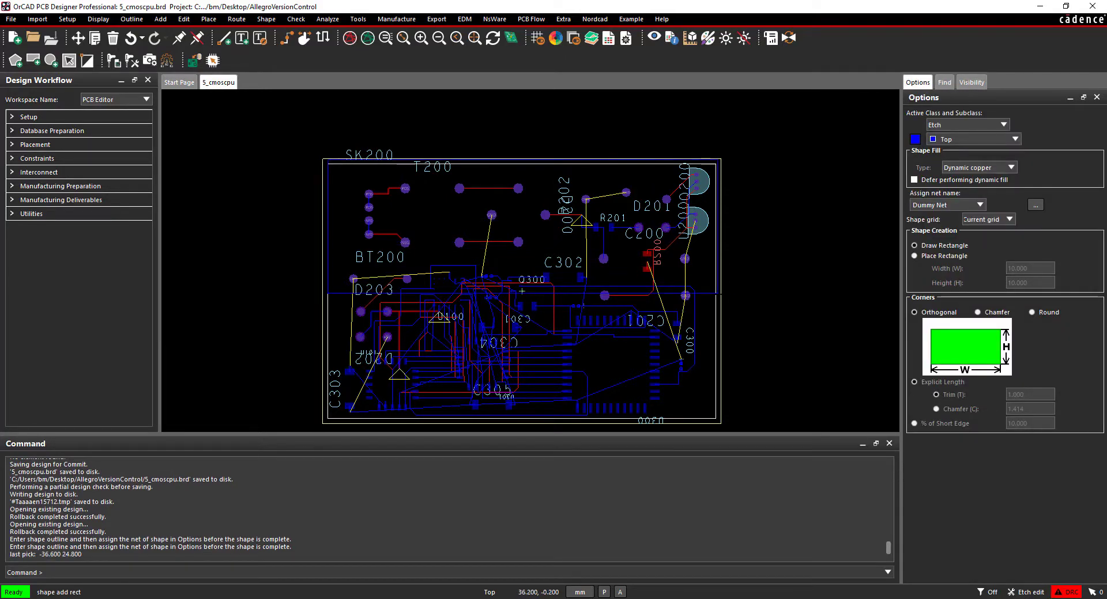
left_click(716, 284)
left_click(69, 61)
- Commit the board as version 1.3 tagged 'ShapesV2' with description 'Sha', then reopen Version Control
left_click(11, 19)
left_click(23, 61)
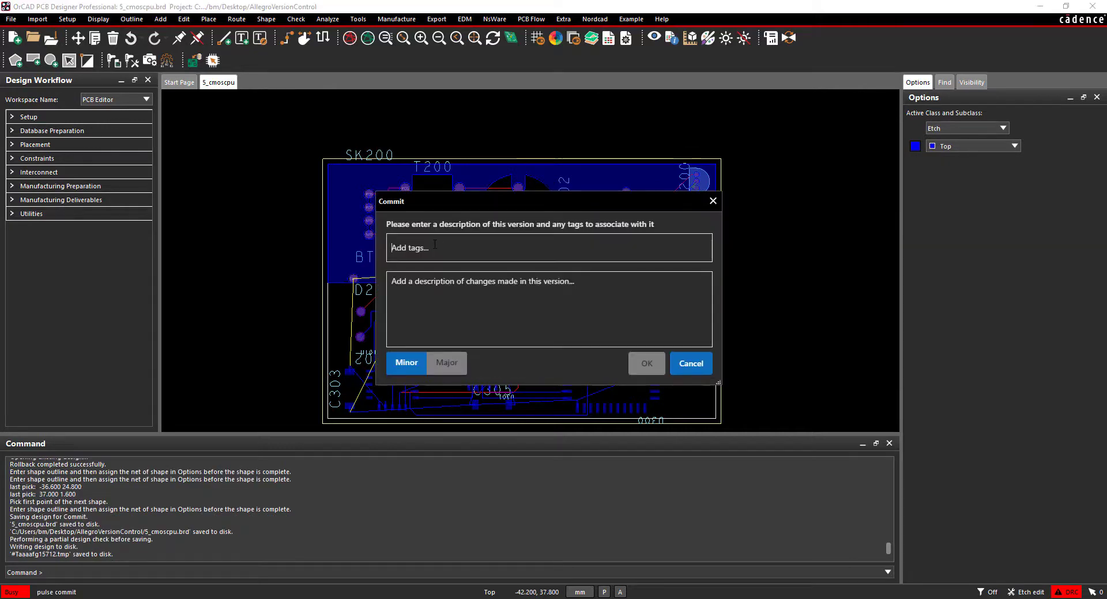
type("ShapesV2")
left_click(429, 283)
type("Shap")
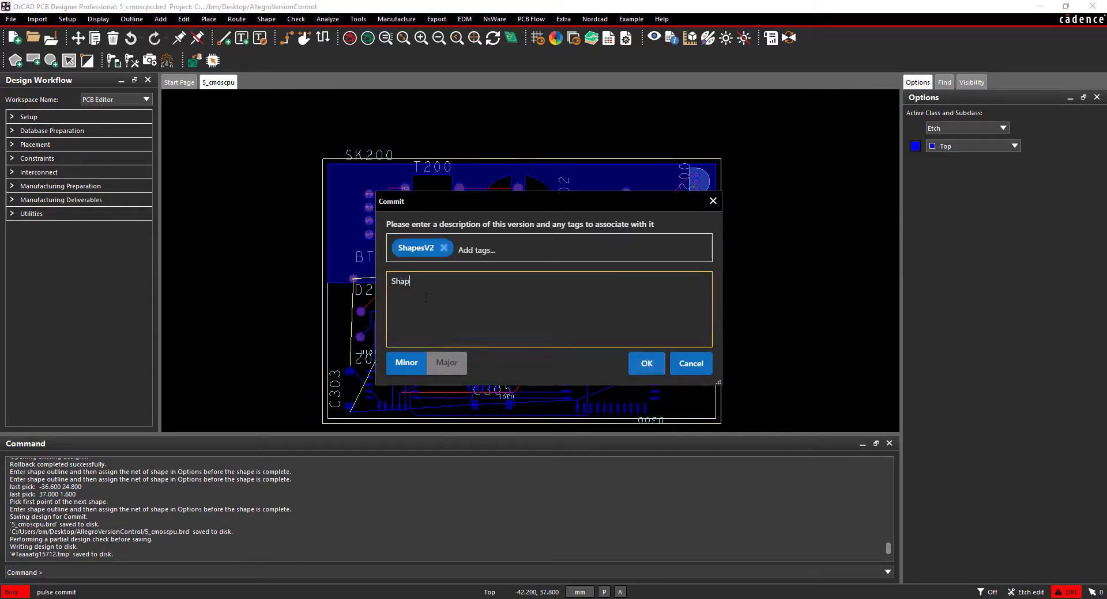
left_click(644, 362)
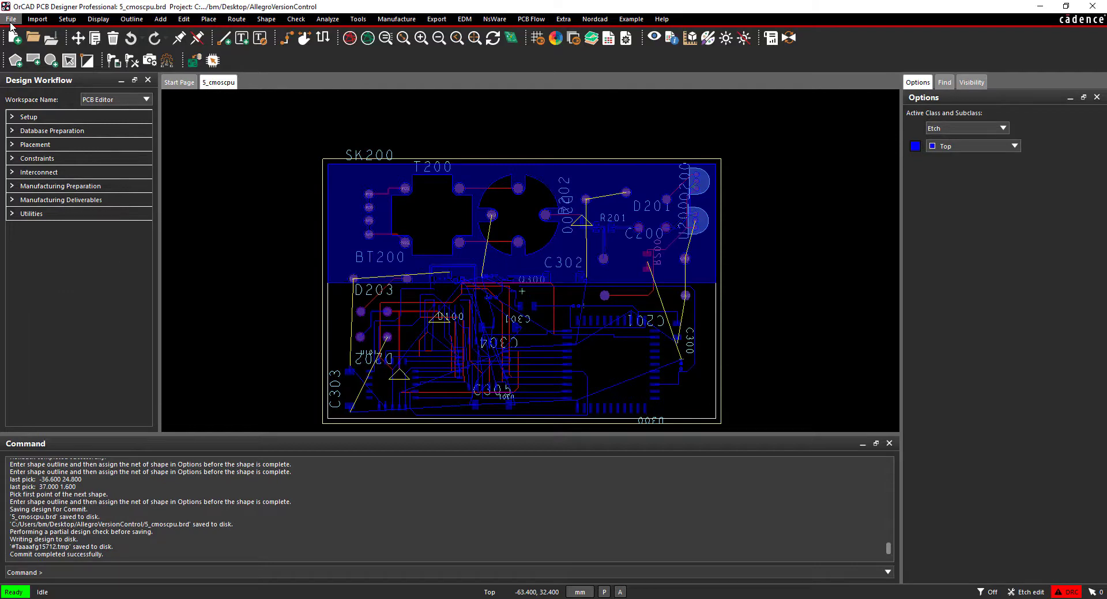
left_click(11, 19)
left_click(48, 123)
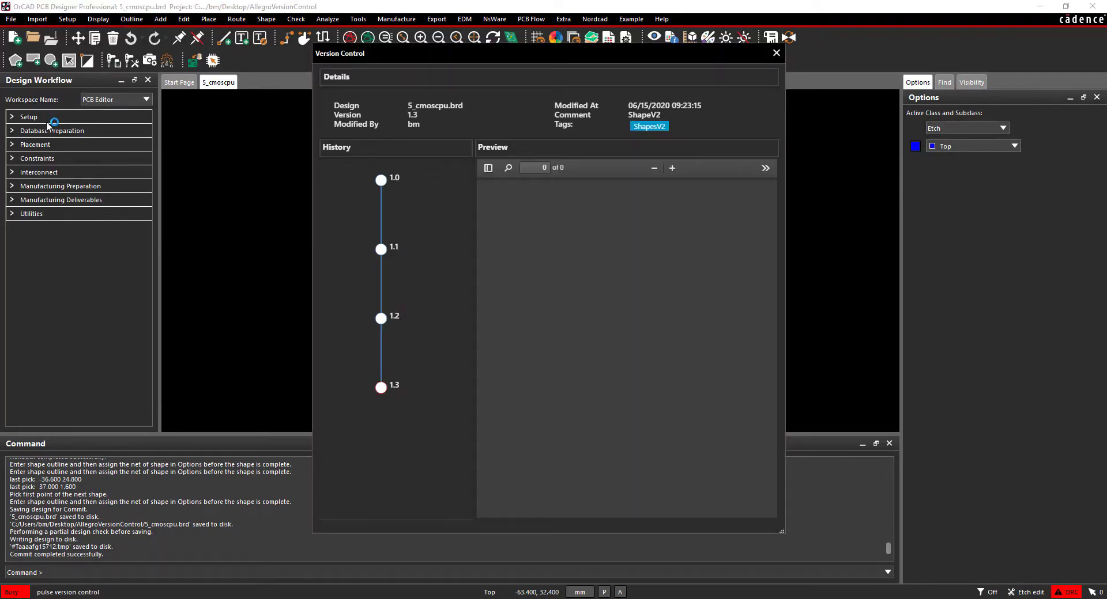
- Preview version 1.2 (Shapes added), then return to version 1.3 (ShapeV2)
mouse_move(387, 393)
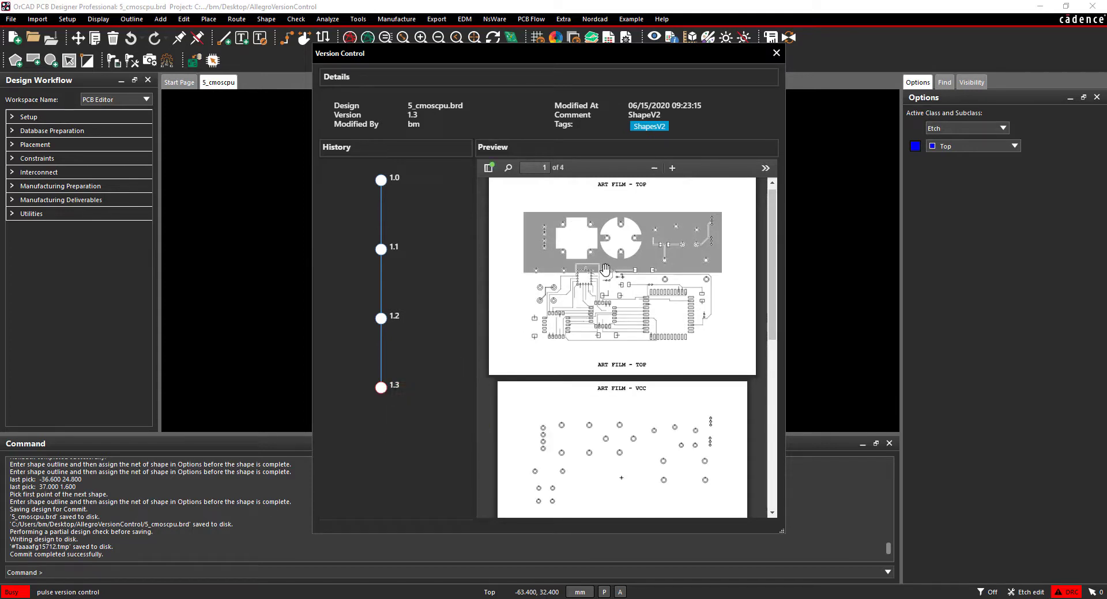
left_click(381, 318)
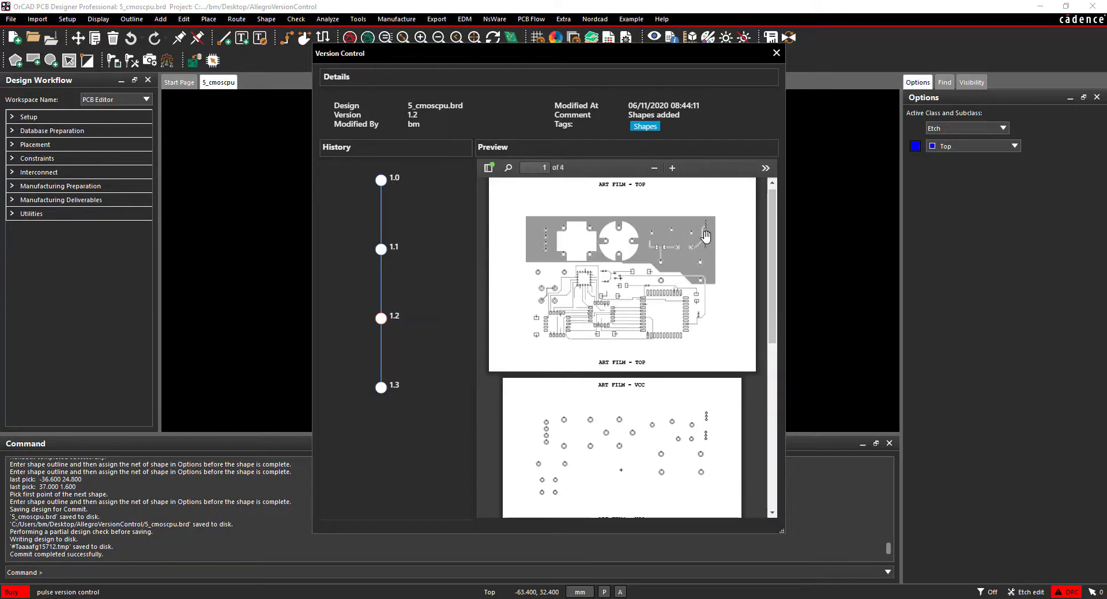
left_click(381, 387)
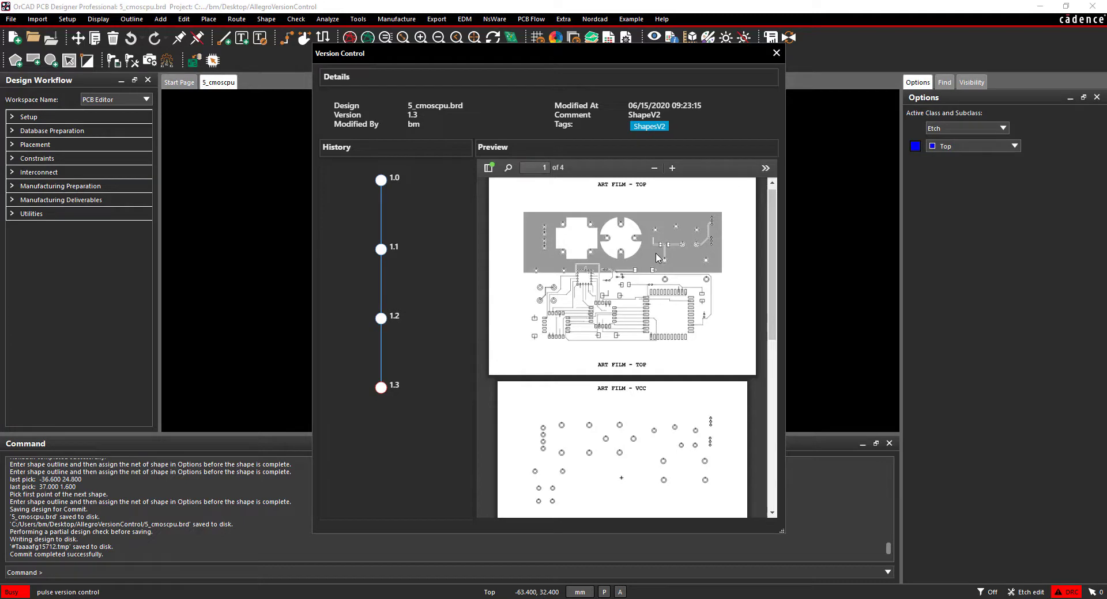